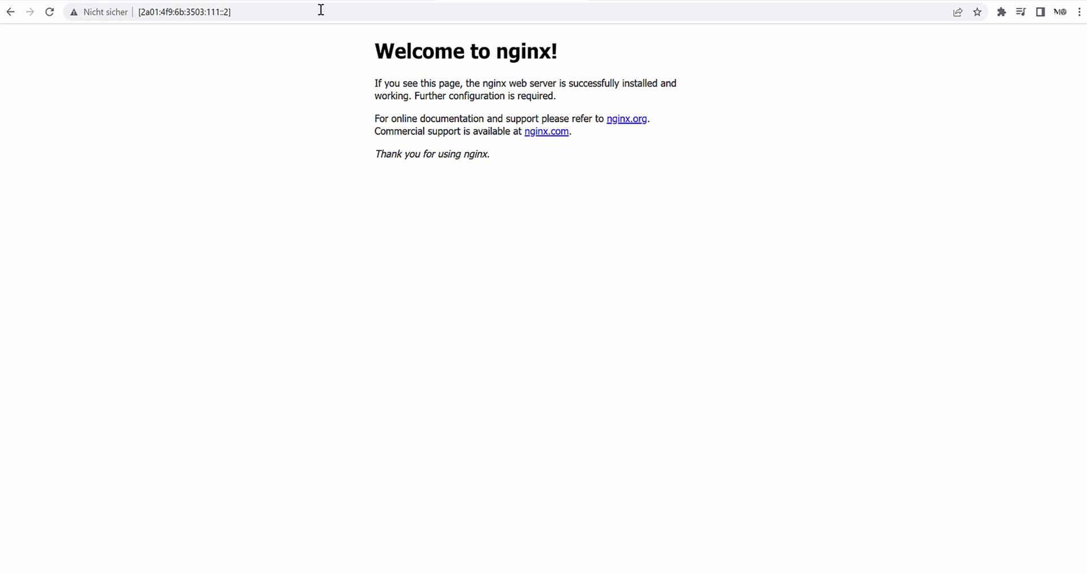
Switch to the OPNsense firewall page and review the VLAN111, WAN and WireGuard (Group) rules
click(344, 199)
click(243, 1)
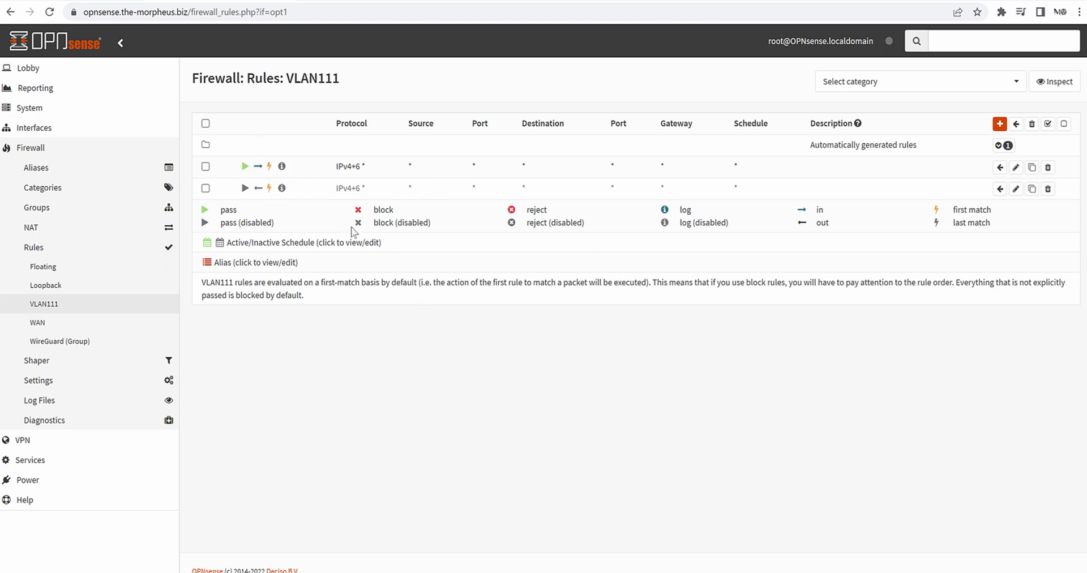
click(48, 324)
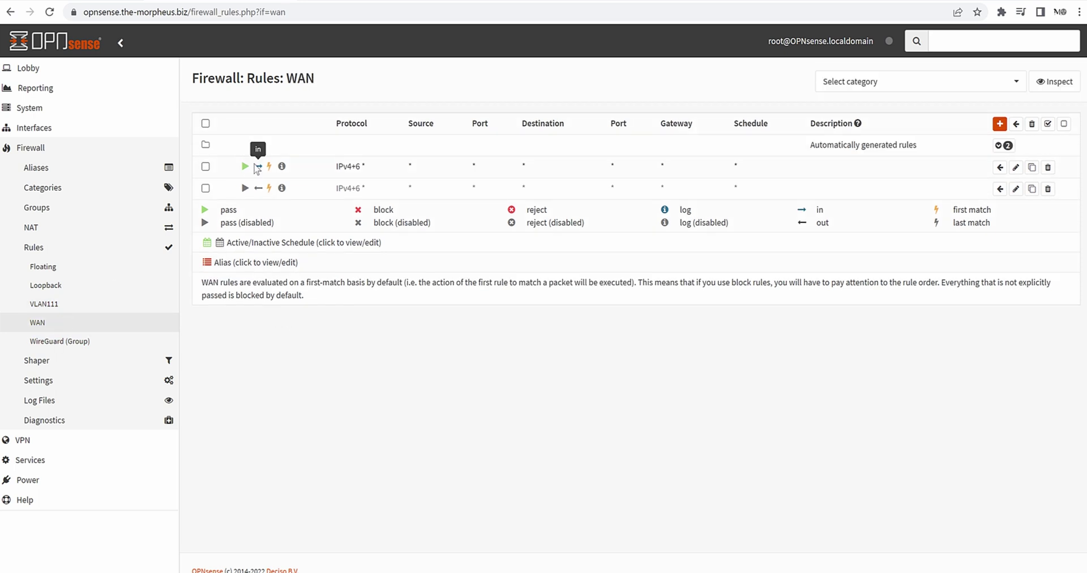
click(59, 340)
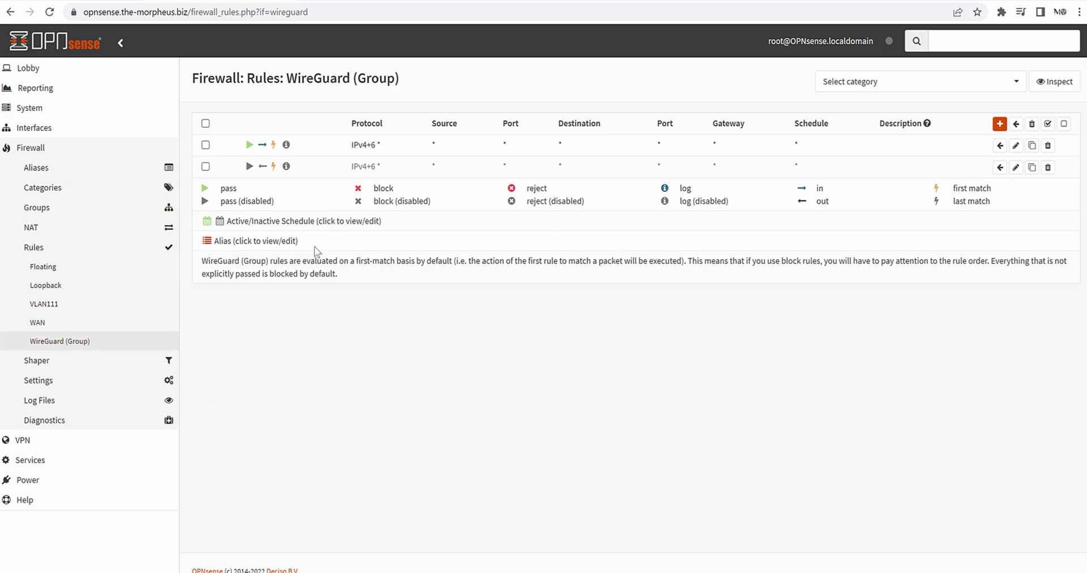
Add a new firewall rule to the WAN interface with its action set to Block
click(63, 329)
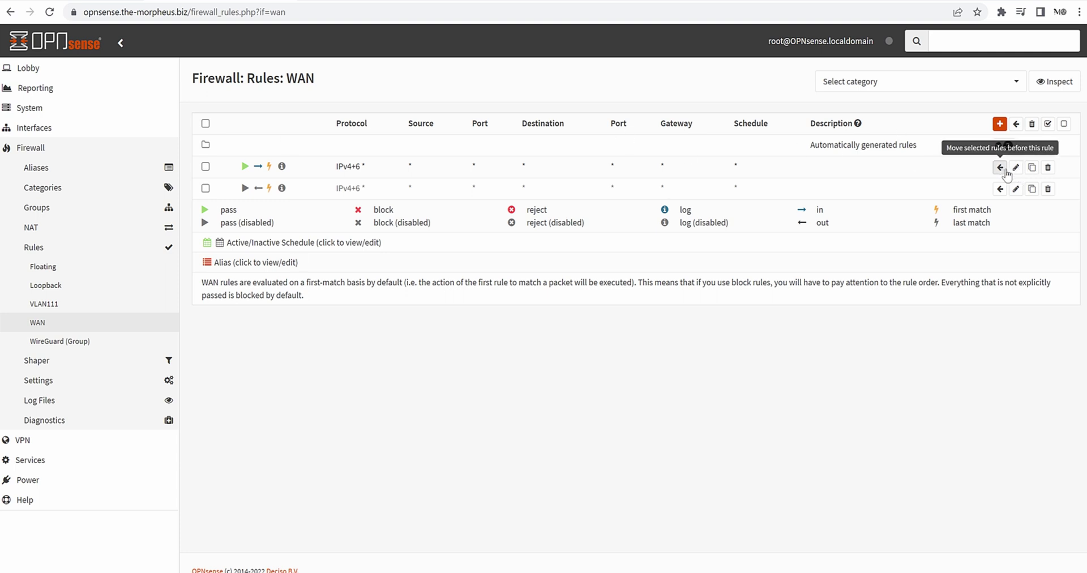
click(1000, 124)
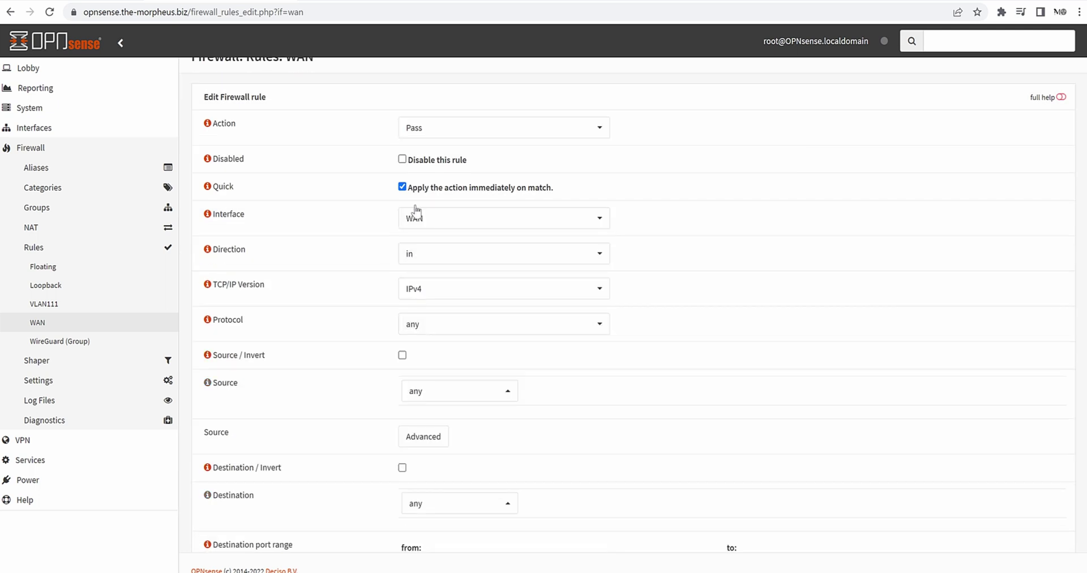
click(431, 134)
click(442, 194)
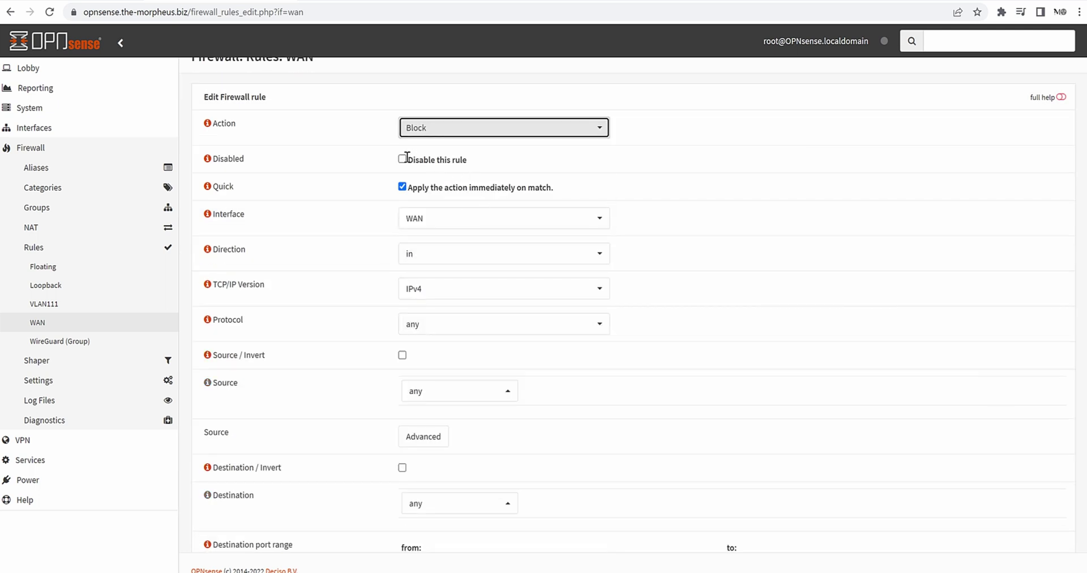
scroll(437, 150, down, 1)
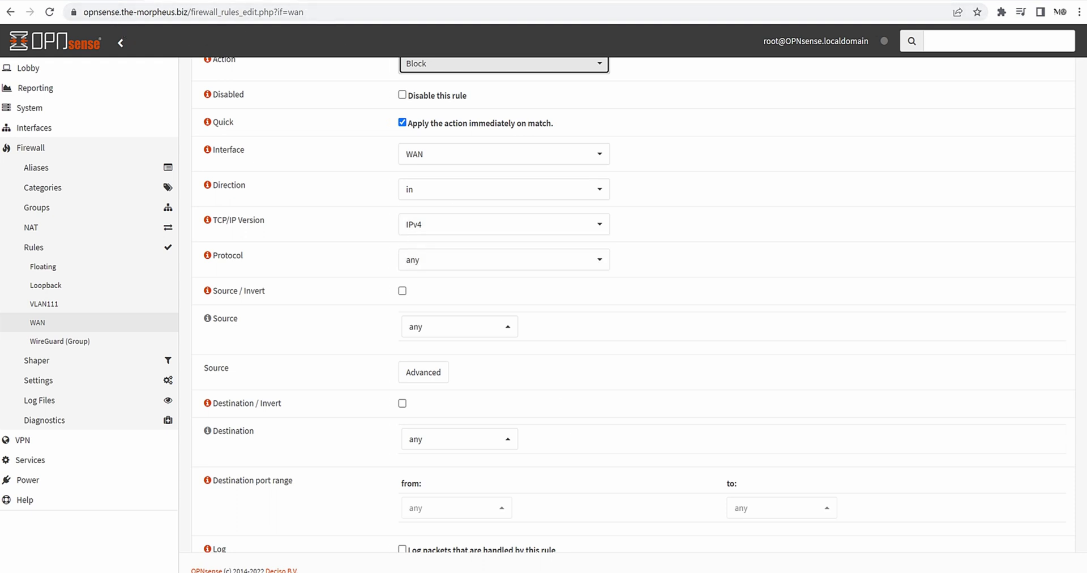
Switch to the Paint network diagram and brush an arrowhead on the WAN line pointing into OpnSense
key(alt+Tab)
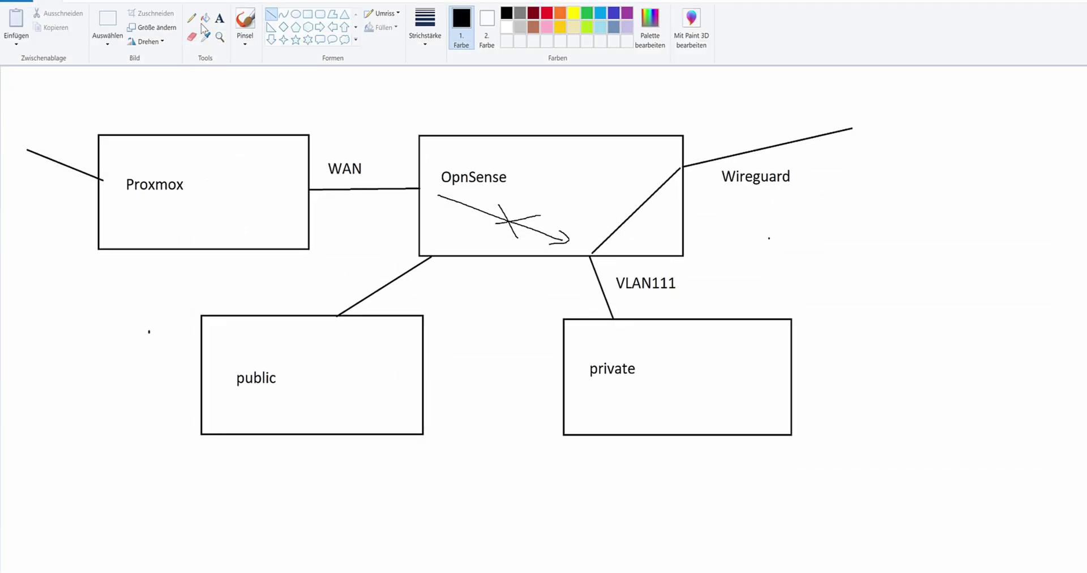
click(255, 19)
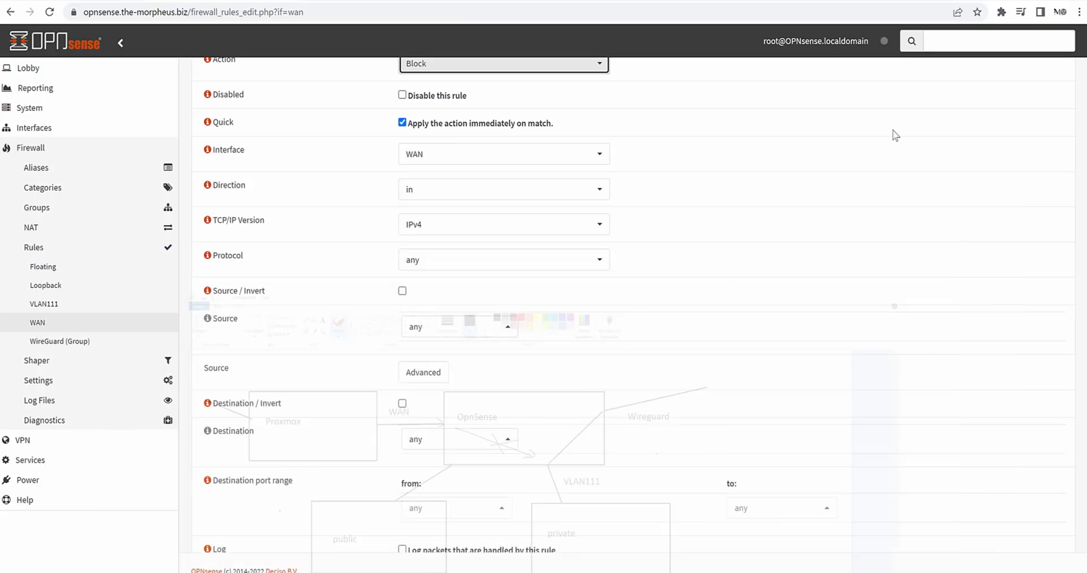
Switch back to the OPNsense rule form and set the block rule's TCP/IP version to IPv4+IPv6
click(463, 232)
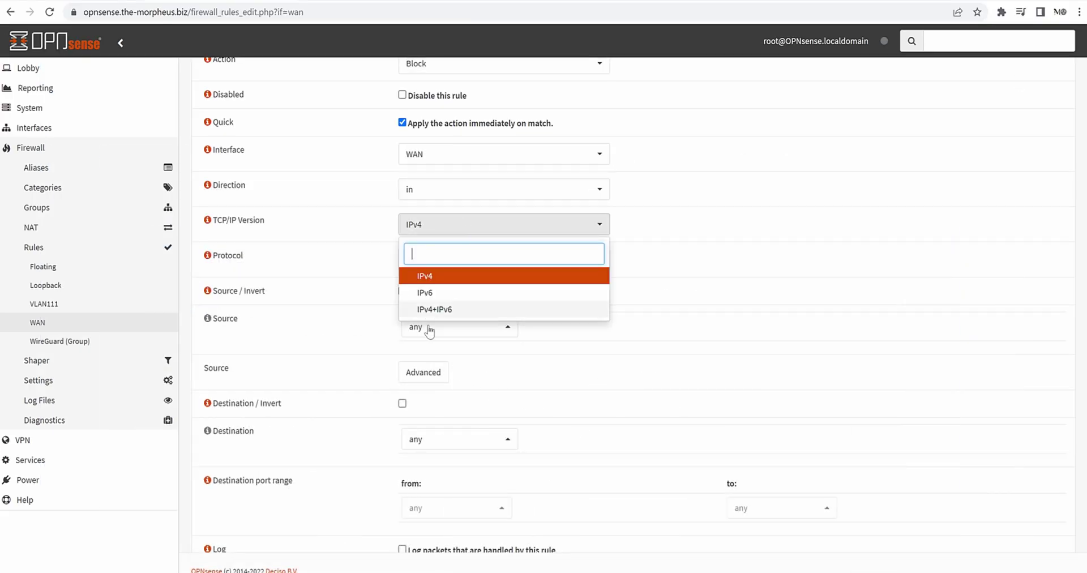
click(429, 310)
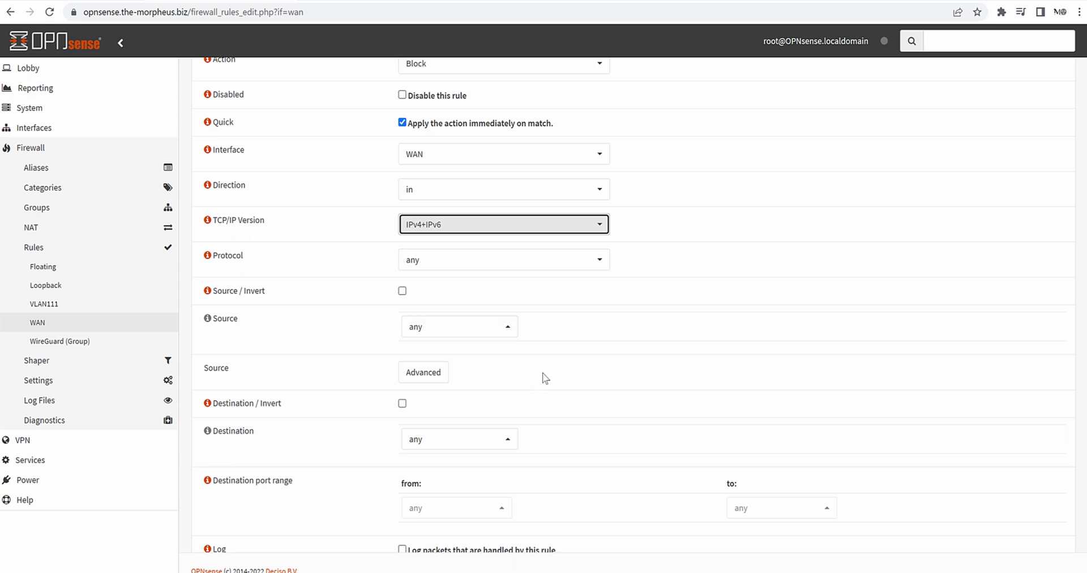
scroll(568, 292, down, 1)
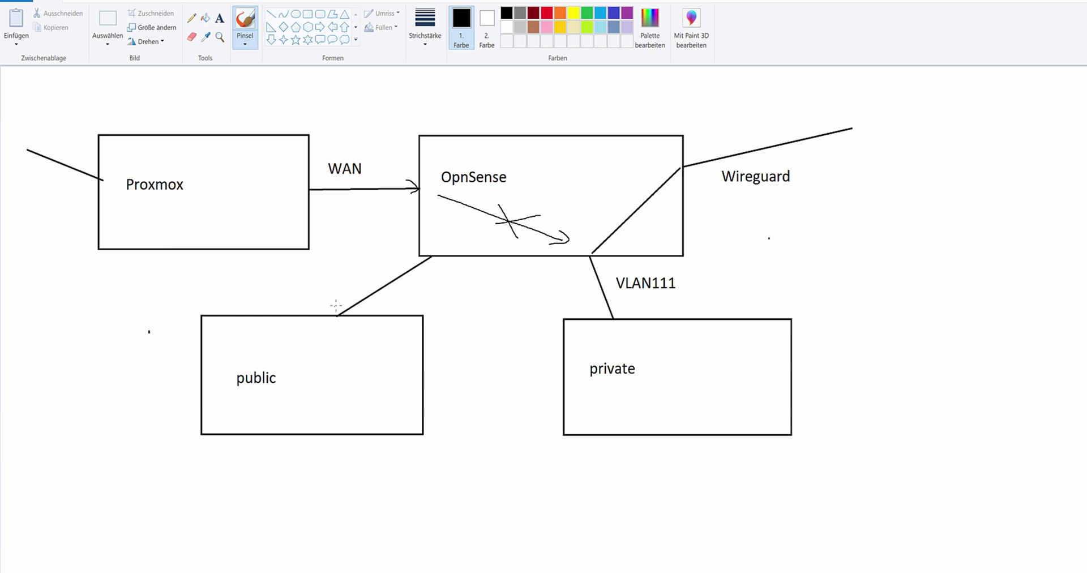
Brush an arrowhead on the line into the public box of the Paint diagram and undo it
drag(336, 319, 388, 313)
key(ctrl+z)
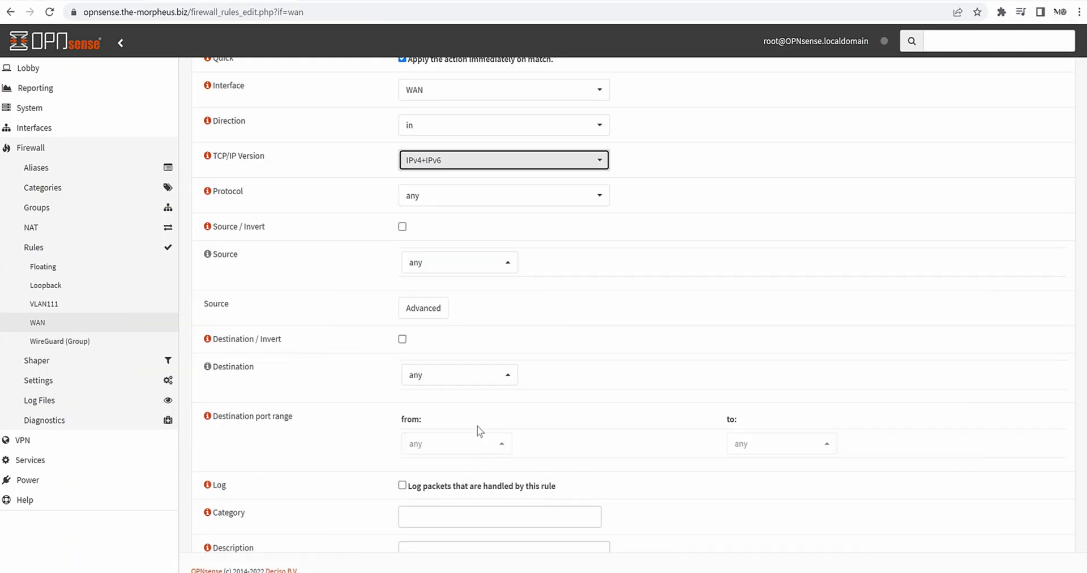
Try VLAN111 net as the block rule's destination in OPNsense, and restore the destination to any
click(464, 385)
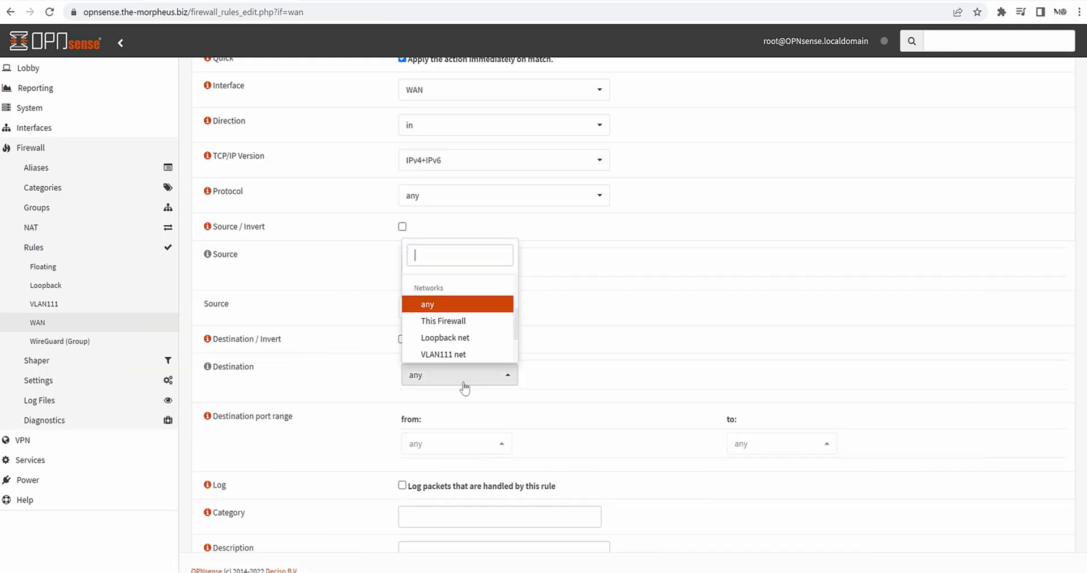
click(463, 355)
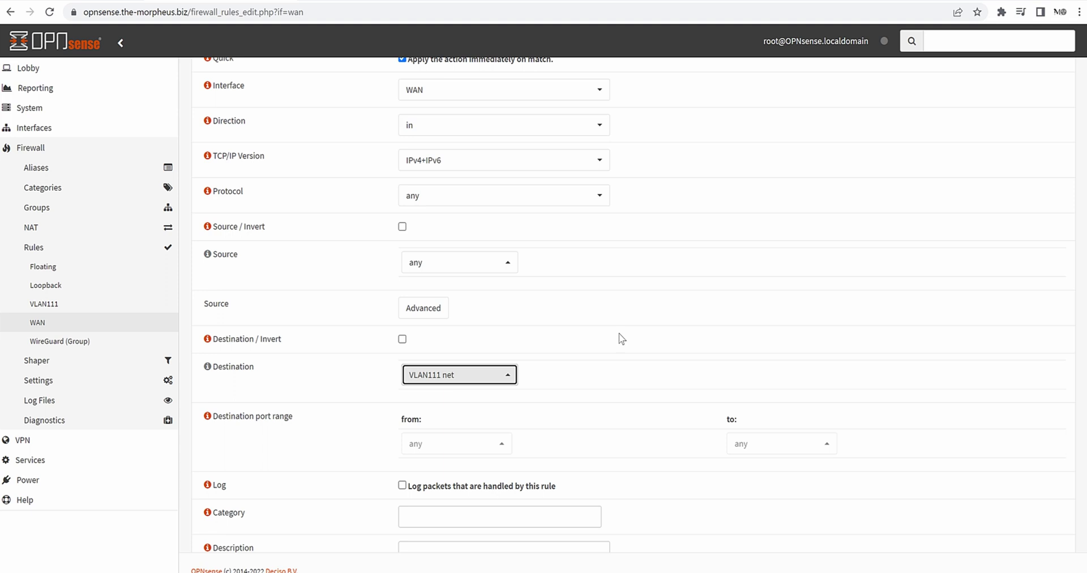
scroll(544, 345, down, 2)
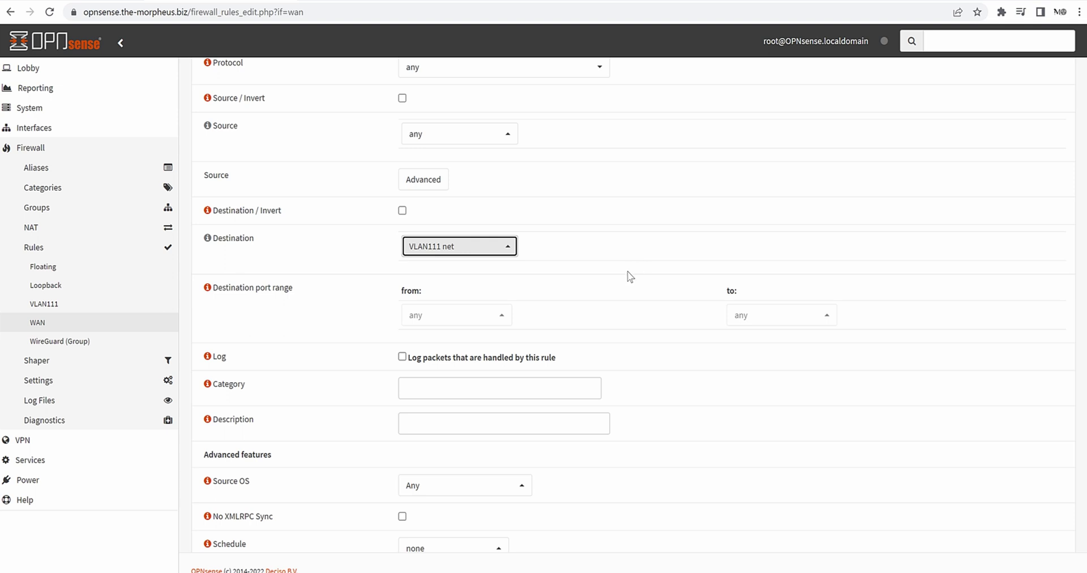
click(442, 240)
scroll(446, 339, up, 2)
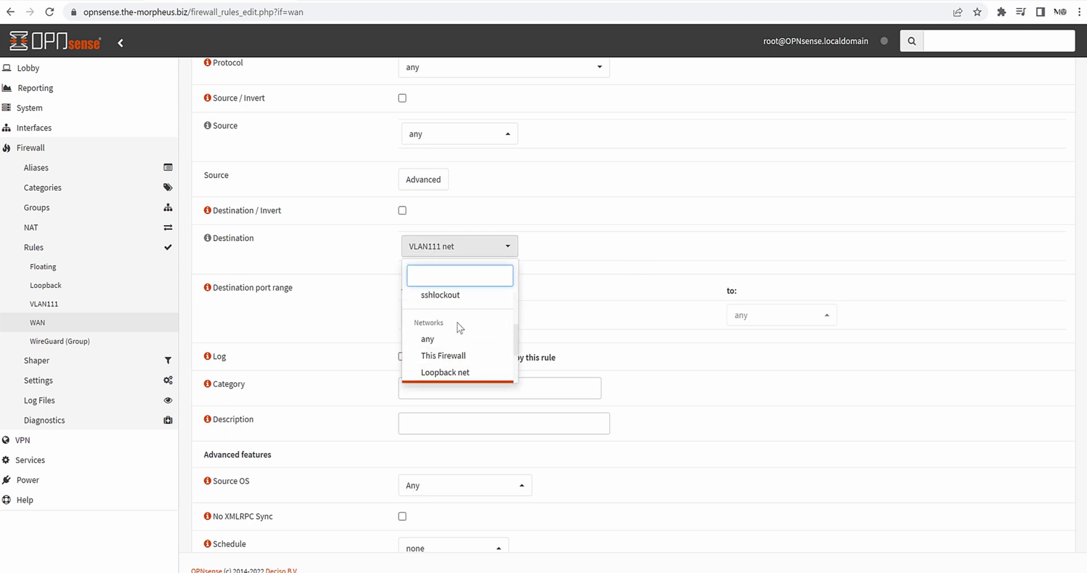
click(446, 340)
Check the block rule's settings and save the rule
scroll(645, 238, up, 5)
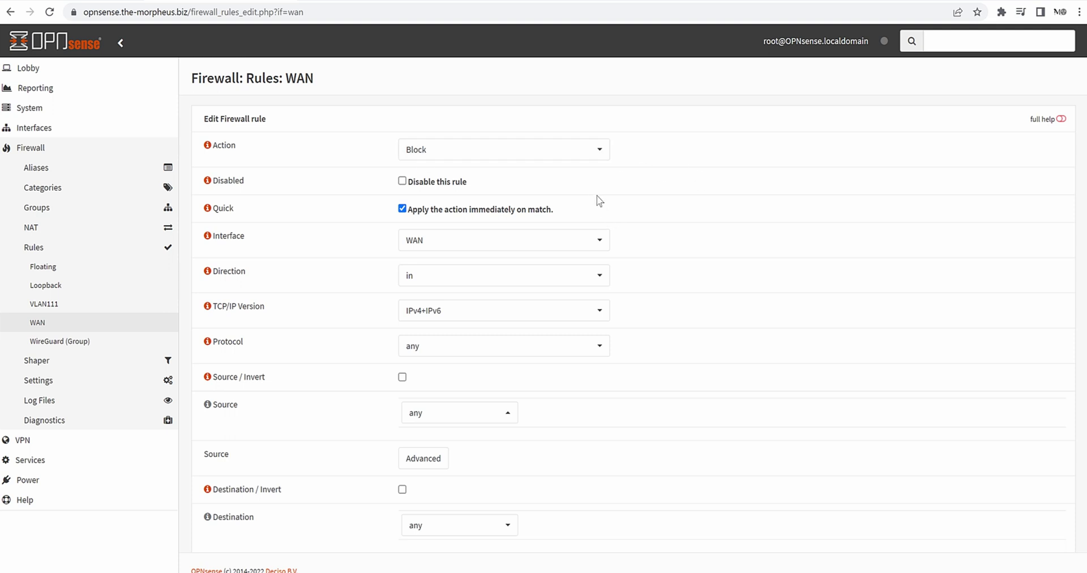
scroll(614, 206, down, 3)
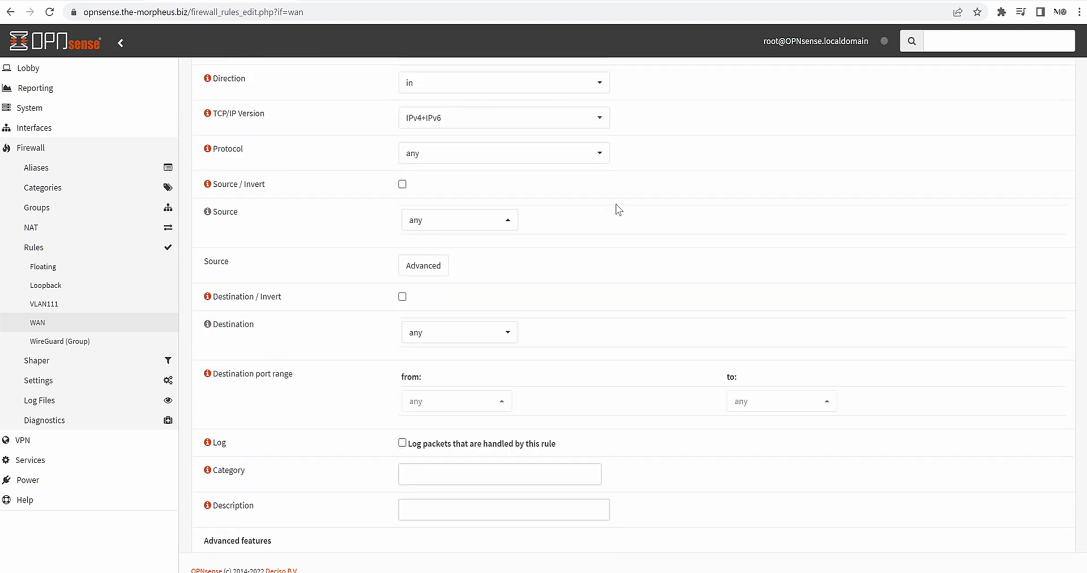
scroll(618, 209, down, 3)
click(415, 525)
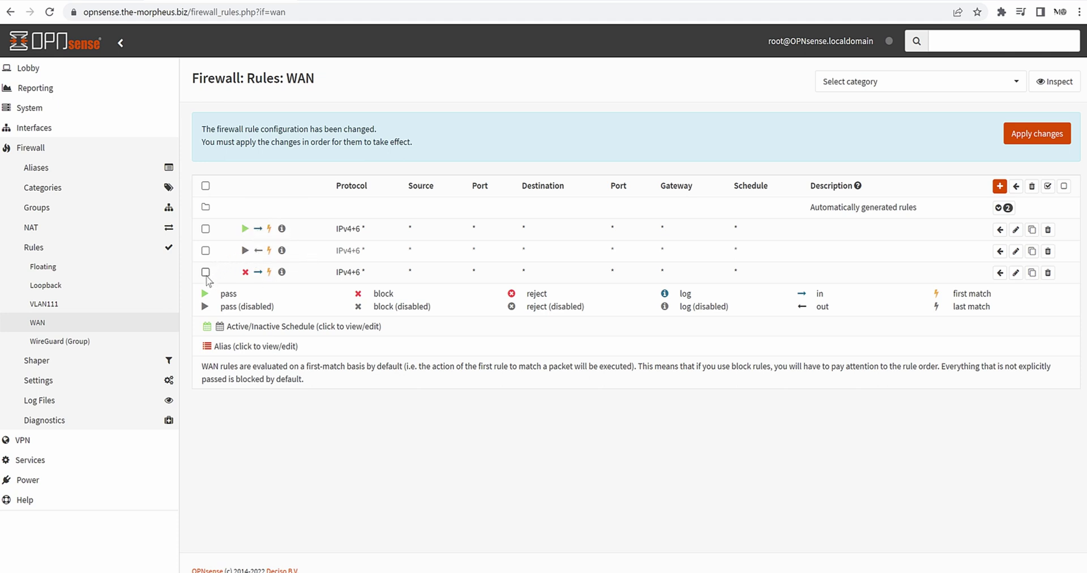
Move the new block rule above the disabled outbound pass rule in the WAN rule list
click(206, 251)
click(1001, 272)
click(206, 272)
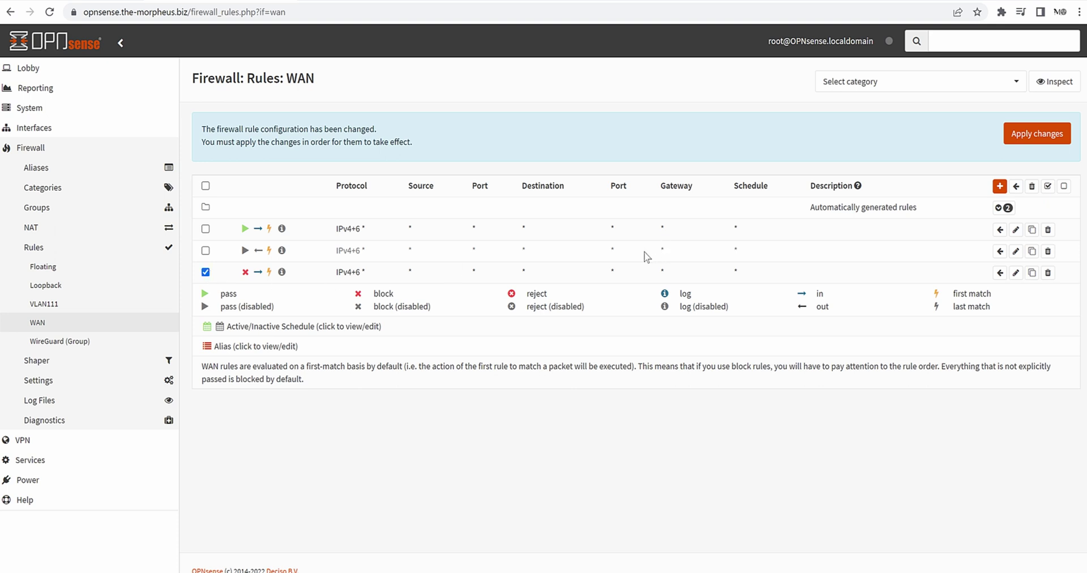
click(1000, 252)
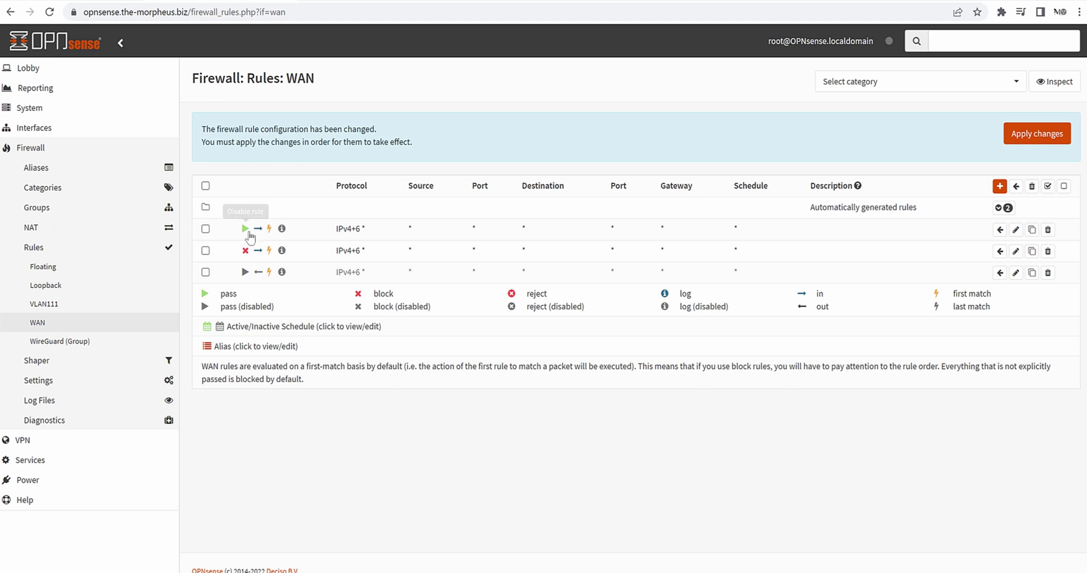
Examine the protocol, source, destination, ports, gateway and schedule of the first WAN pass rule
double_click(411, 228)
double_click(474, 228)
double_click(524, 228)
double_click(612, 229)
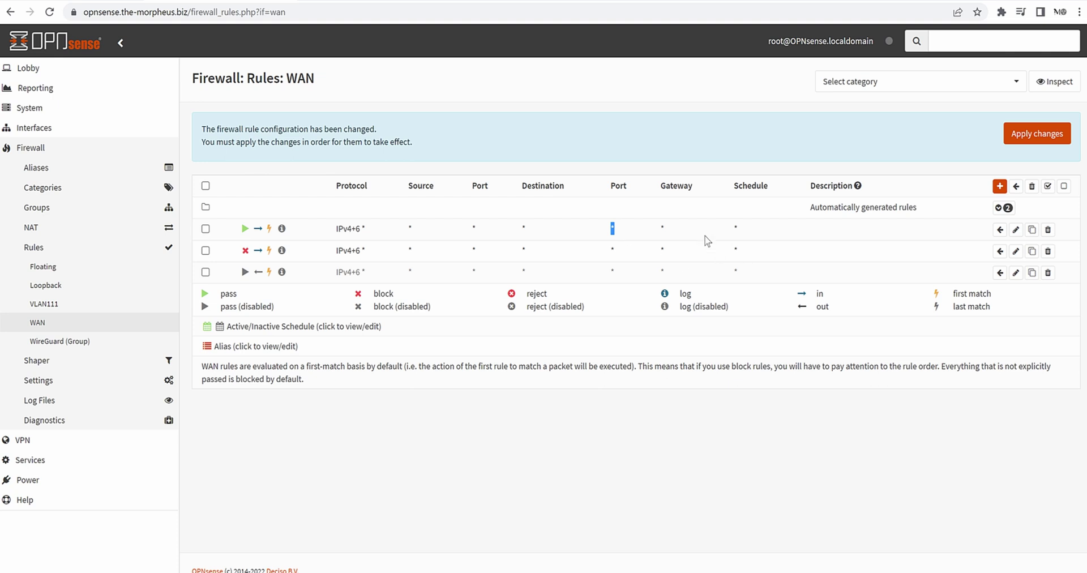
double_click(663, 228)
double_click(736, 228)
click(746, 228)
triple_click(353, 229)
click(378, 267)
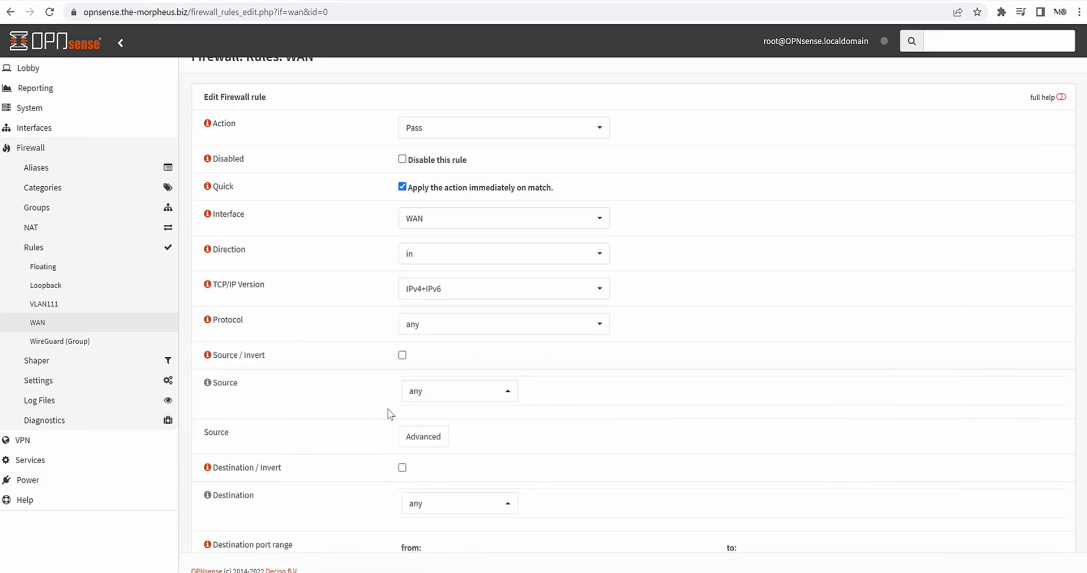
Examine the settings of the inbound WAN pass rule, including its source choices and the Destination / Invert option
scroll(391, 411, up, 1)
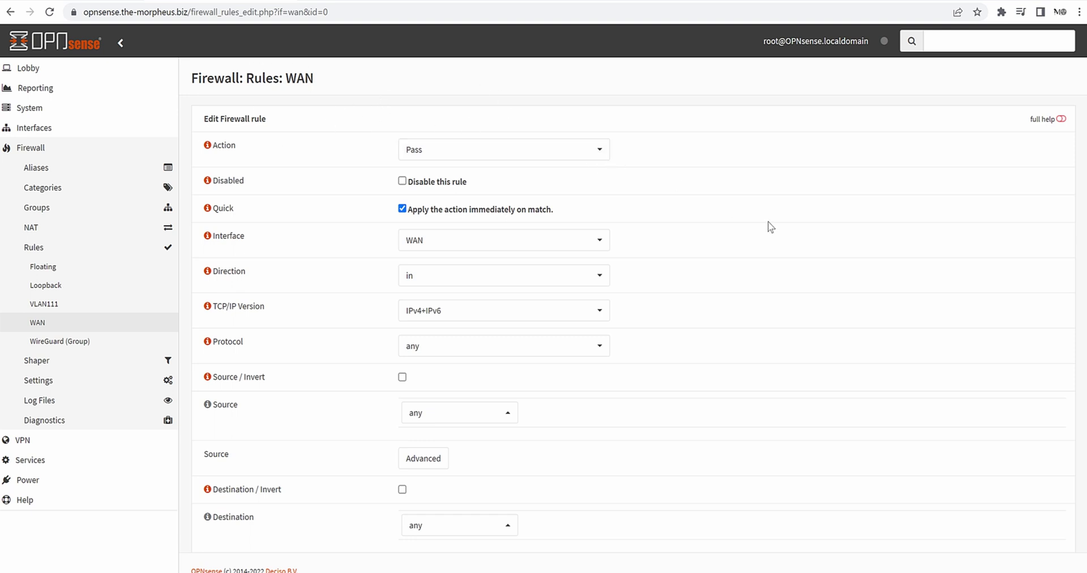
scroll(655, 168, down, 3)
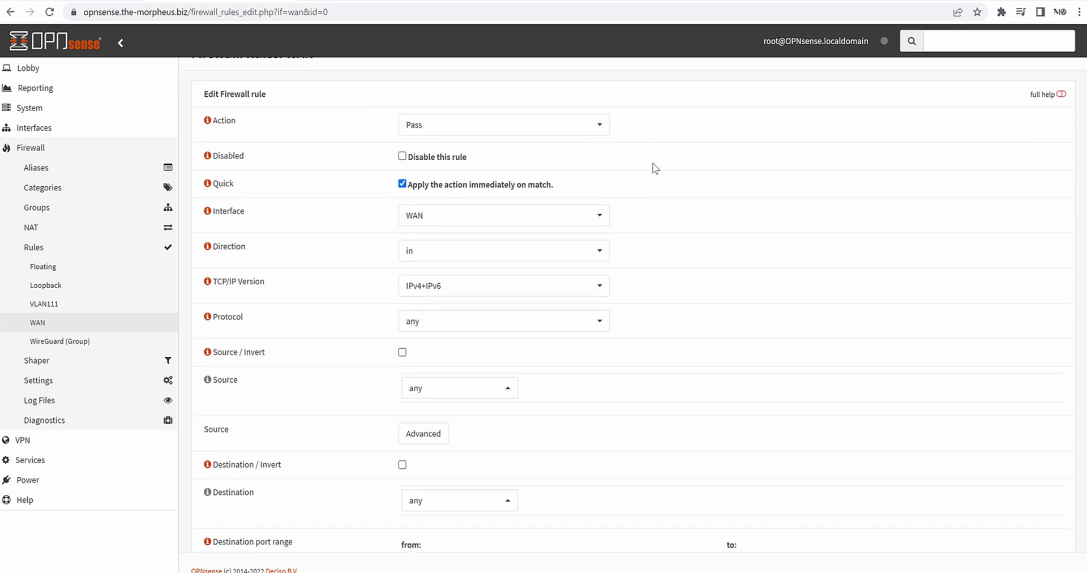
scroll(663, 187, down, 1)
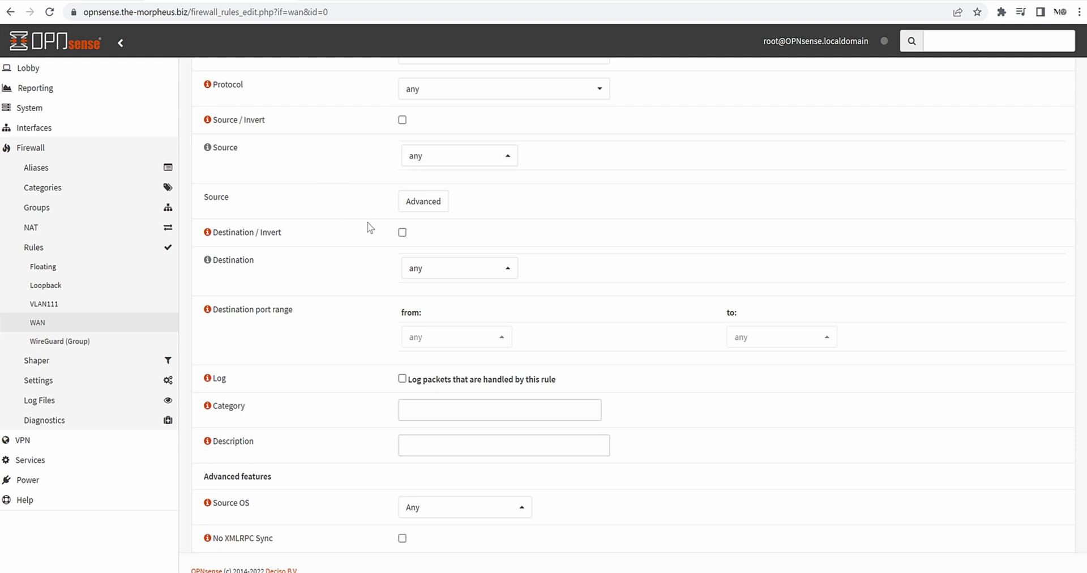
click(470, 163)
scroll(482, 249, down, 2)
scroll(470, 253, up, 3)
scroll(462, 216, down, 2)
scroll(453, 215, up, 2)
double_click(668, 224)
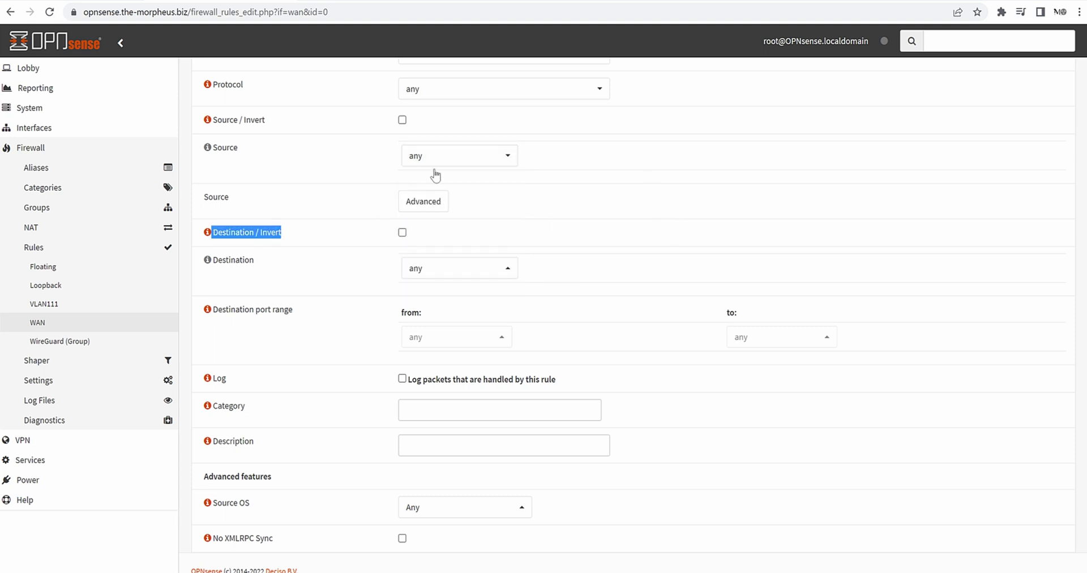
Switch to the Paint diagram and brush an arrowhead on the line from OpnSense into the public box
click(267, 229)
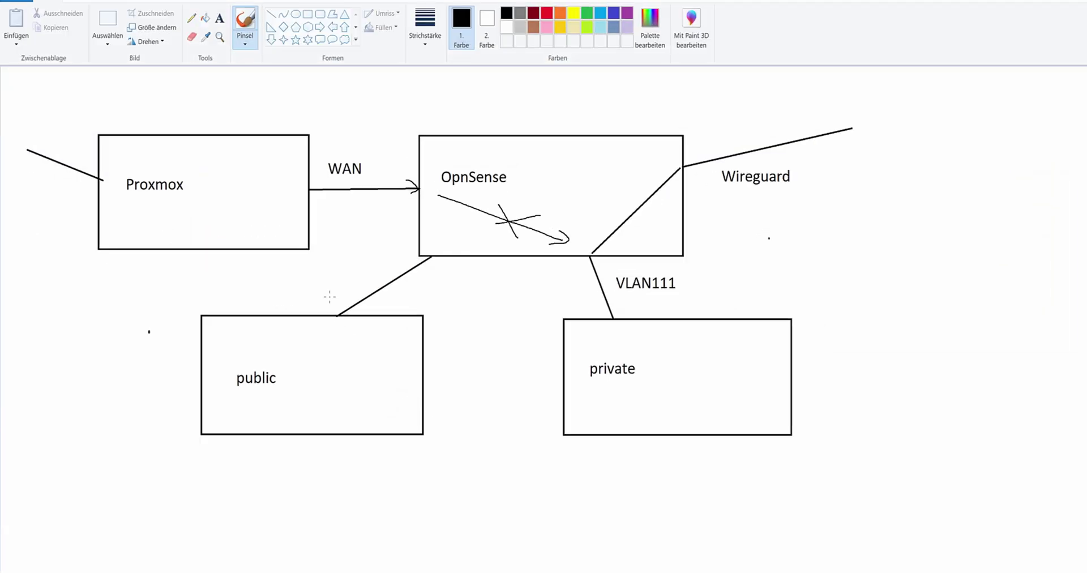
drag(337, 318, 366, 315)
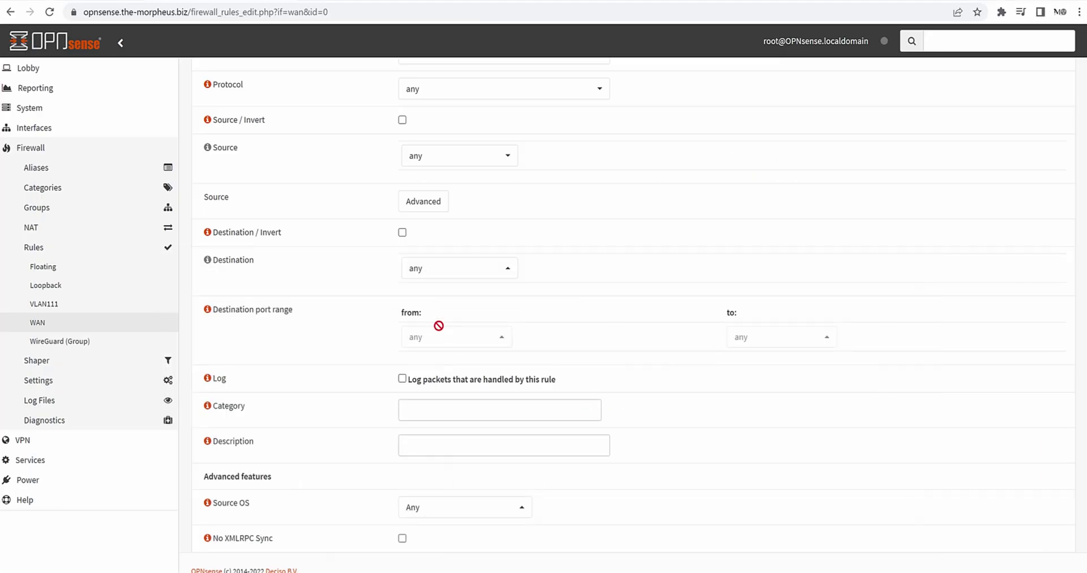
Switch back to OPNsense and look through the destination networks offered for the WAN pass rule
click(449, 267)
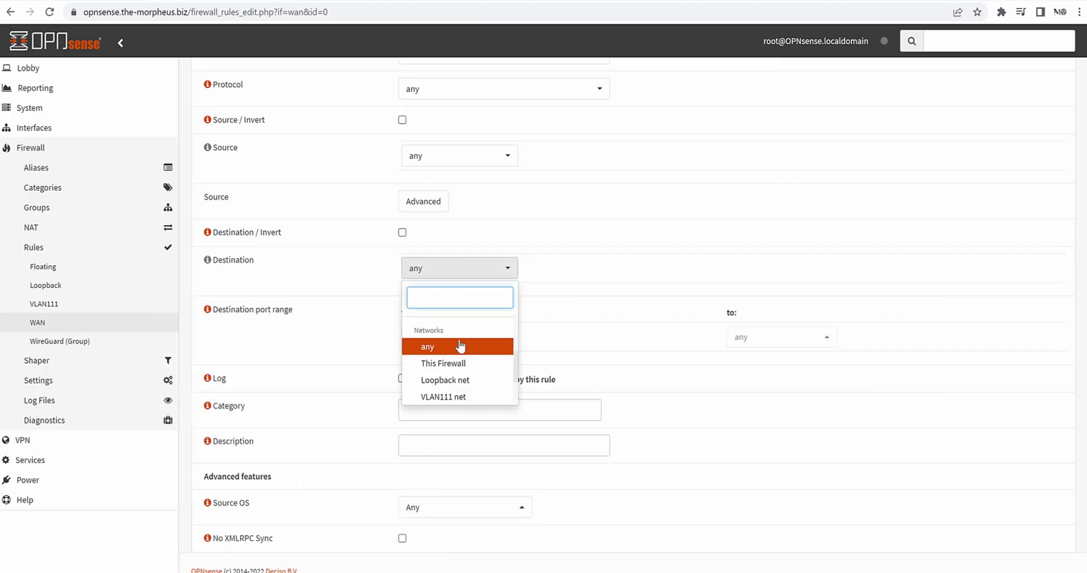
scroll(453, 343, down, 2)
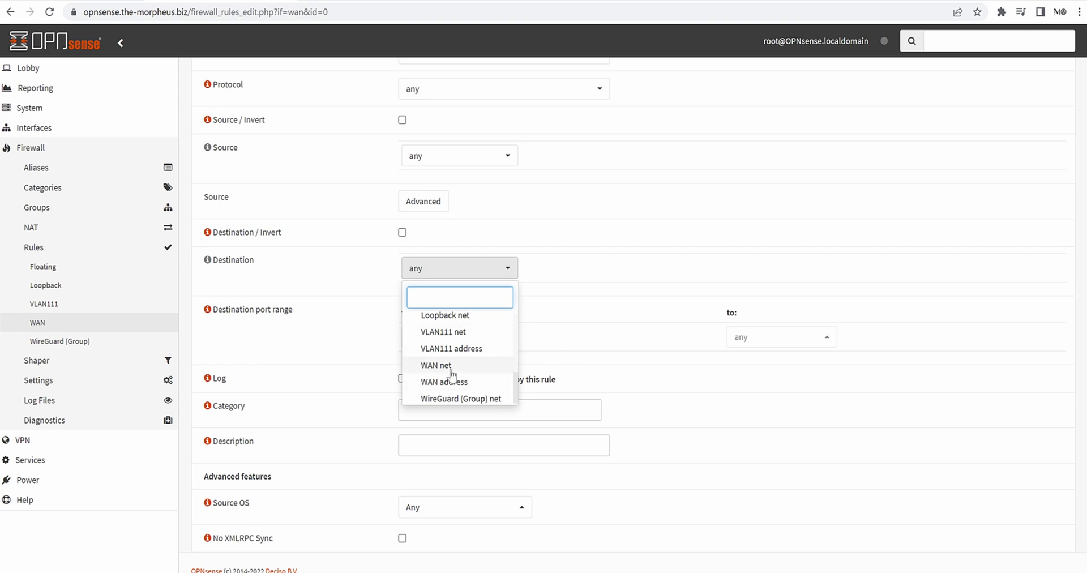
scroll(449, 359, up, 2)
scroll(450, 362, down, 2)
click(616, 281)
Mark the WAN pass rule as disabled and enable it again
scroll(621, 294, up, 5)
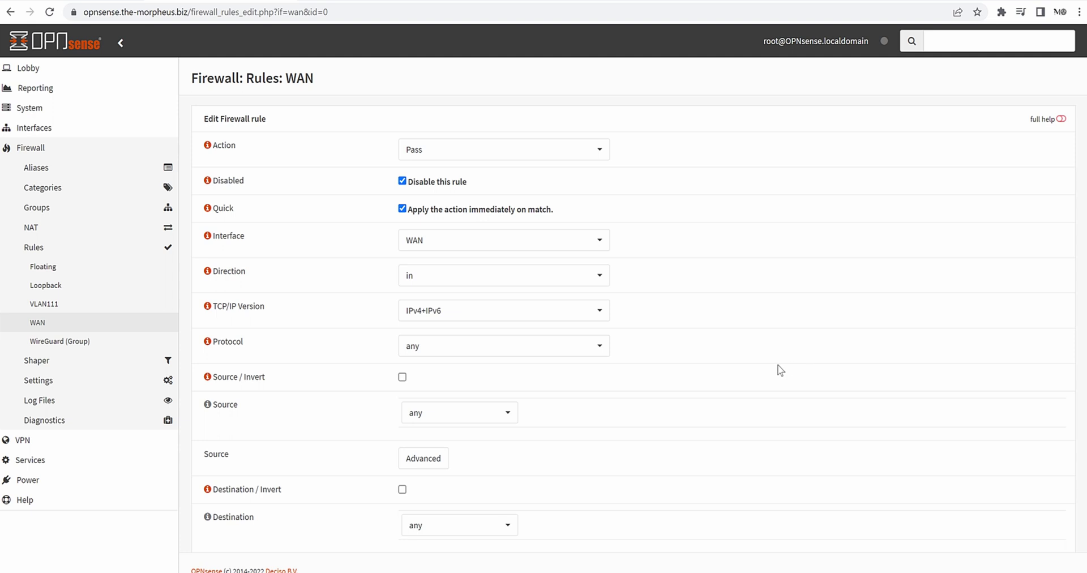
scroll(760, 343, down, 3)
scroll(793, 331, up, 3)
click(403, 181)
Set the WAN pass rule's destination to This Firewall
scroll(790, 245, down, 3)
scroll(790, 244, down, 1)
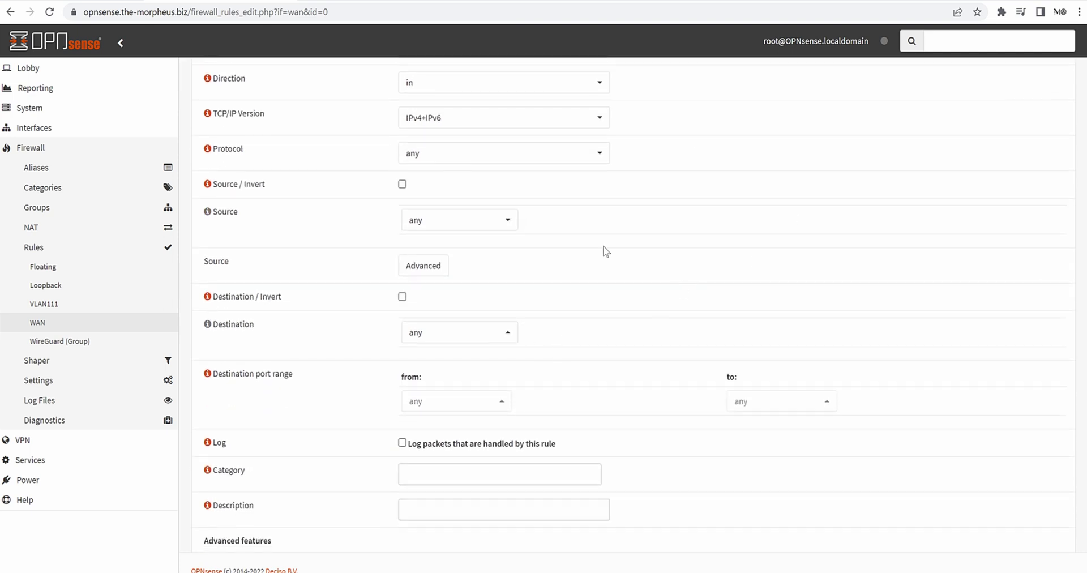
click(445, 332)
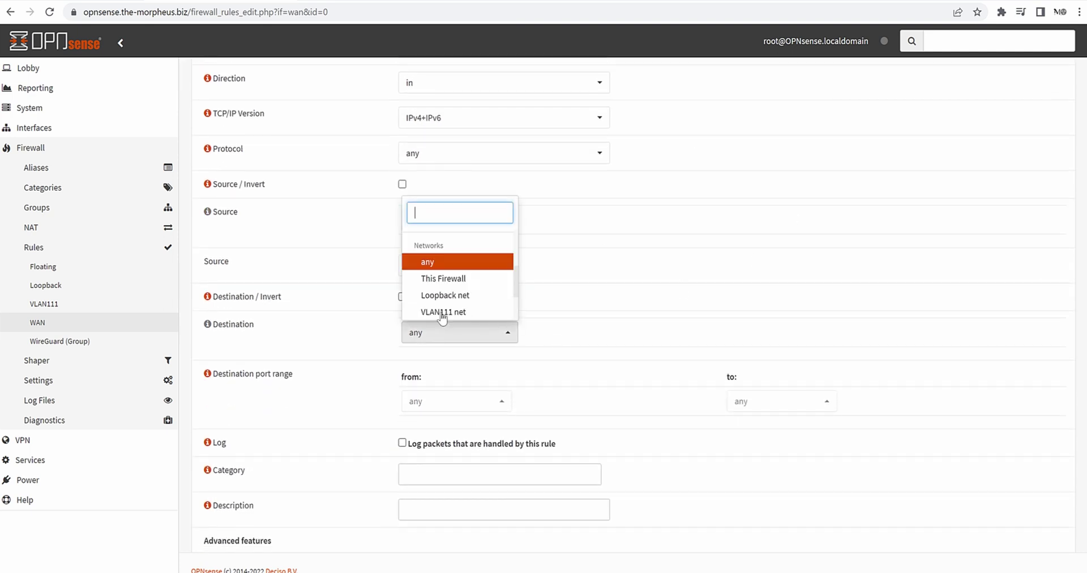
scroll(453, 283, down, 2)
scroll(459, 292, up, 2)
click(462, 279)
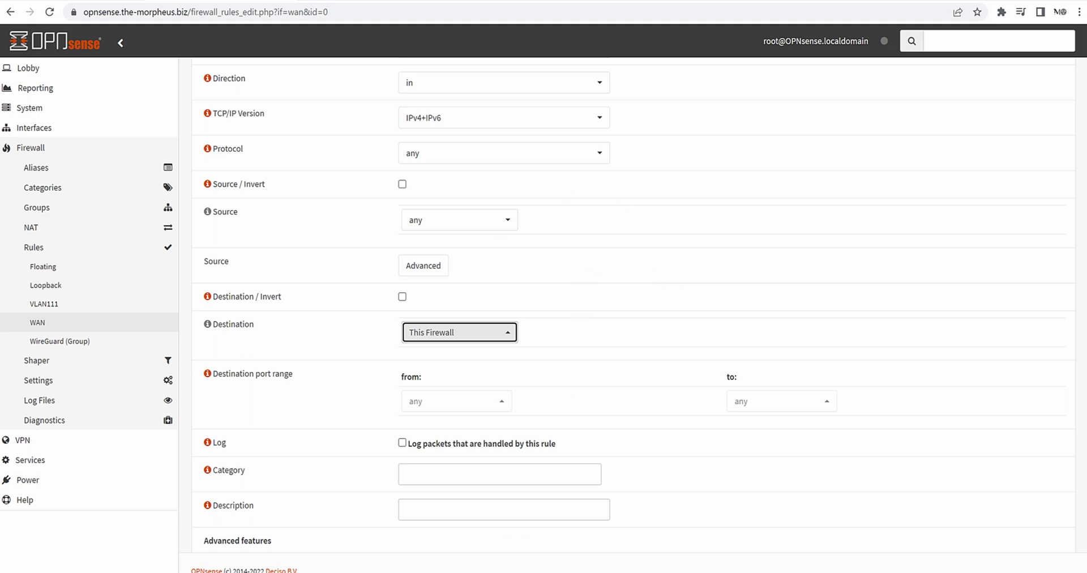
Switch to the Paint network diagram
key(alt+Tab)
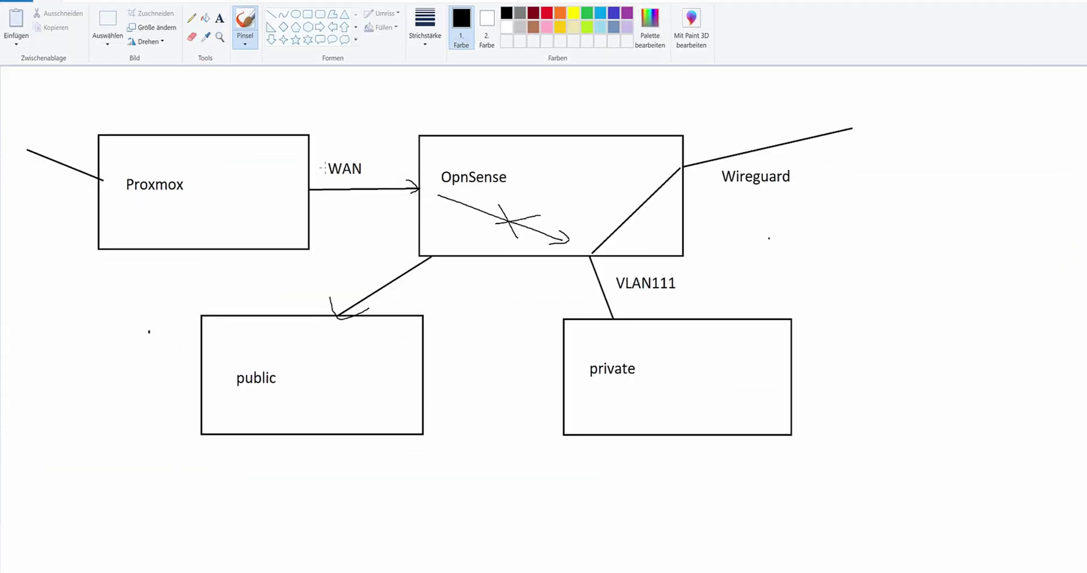